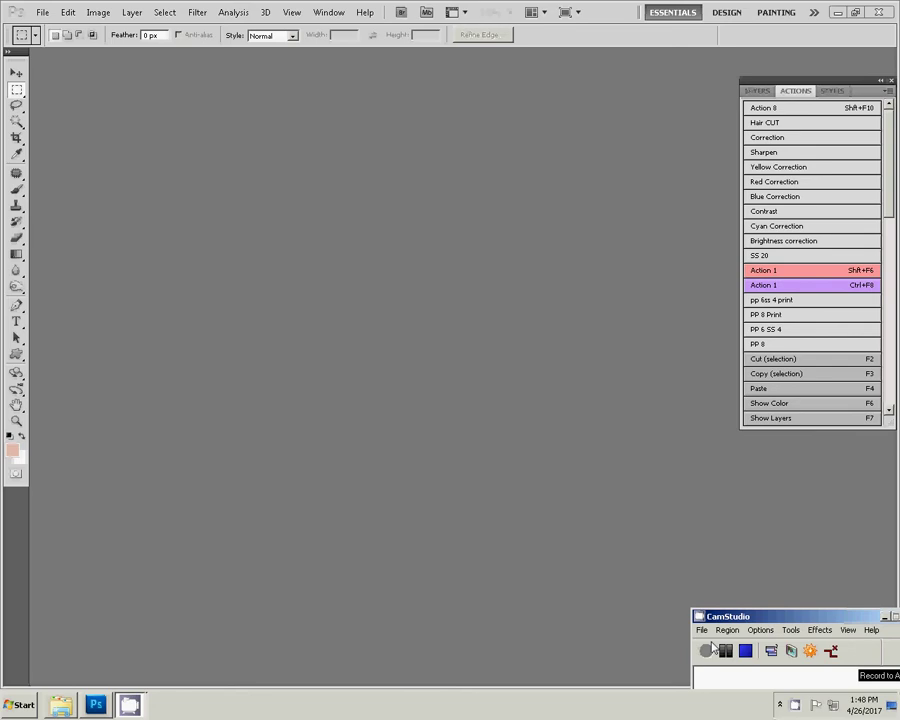
# Start a WIA import from the CanoScan scanner with custom picture settings at 300 DPI.
pyautogui.click(43, 13)
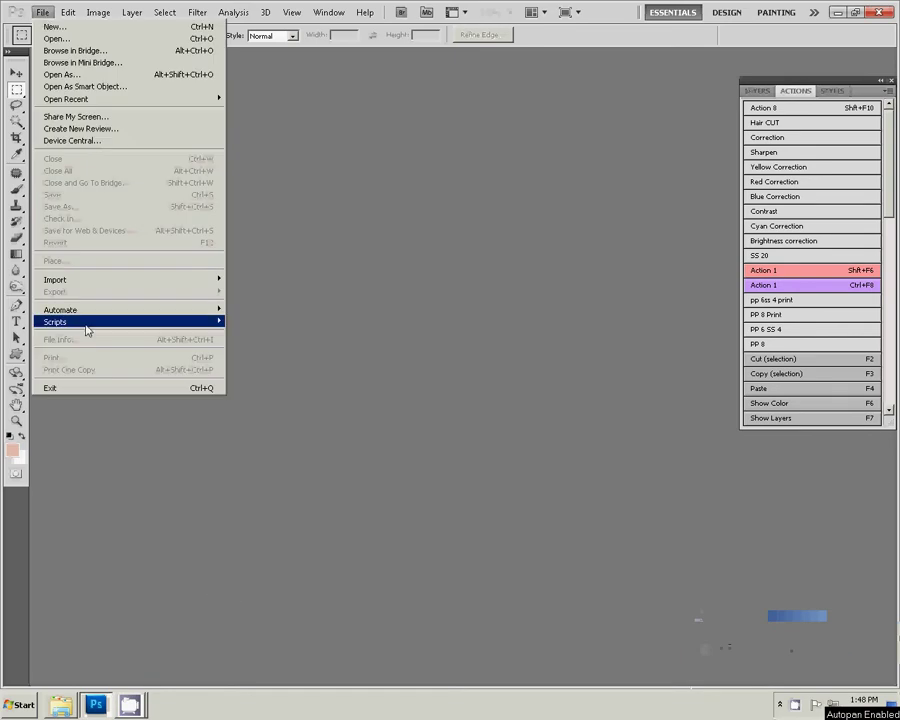
pyautogui.moveTo(55, 280)
pyautogui.click(291, 314)
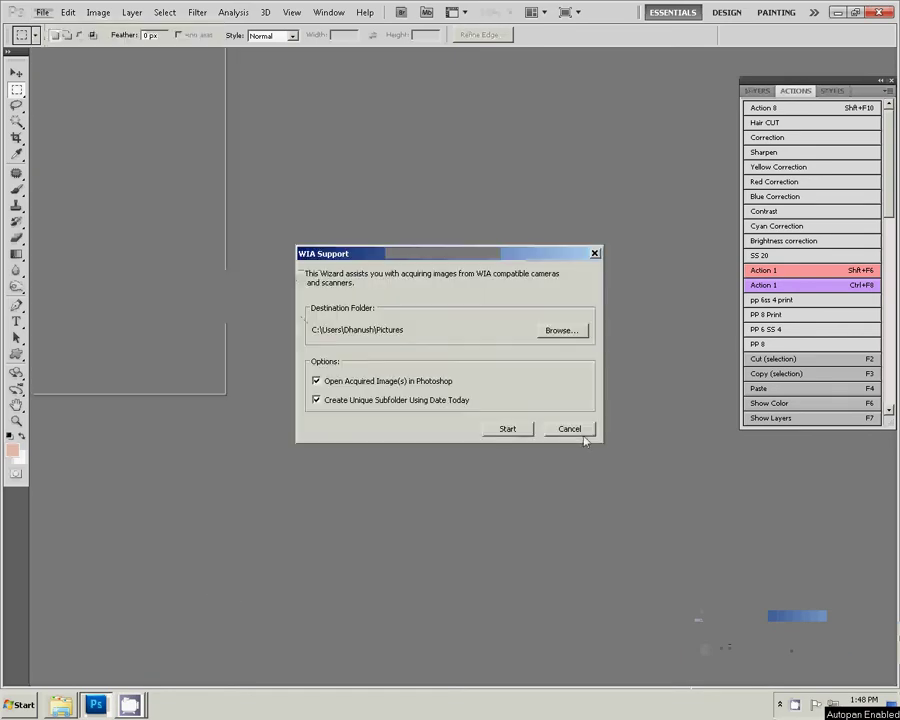
pyautogui.click(512, 429)
pyautogui.click(512, 427)
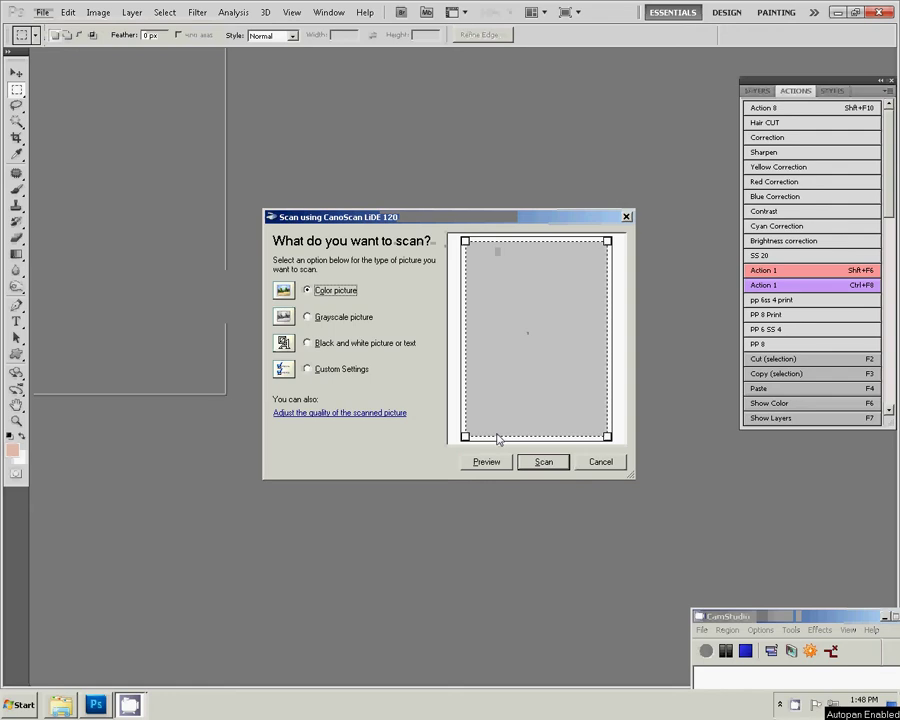
pyautogui.click(307, 369)
pyautogui.click(320, 412)
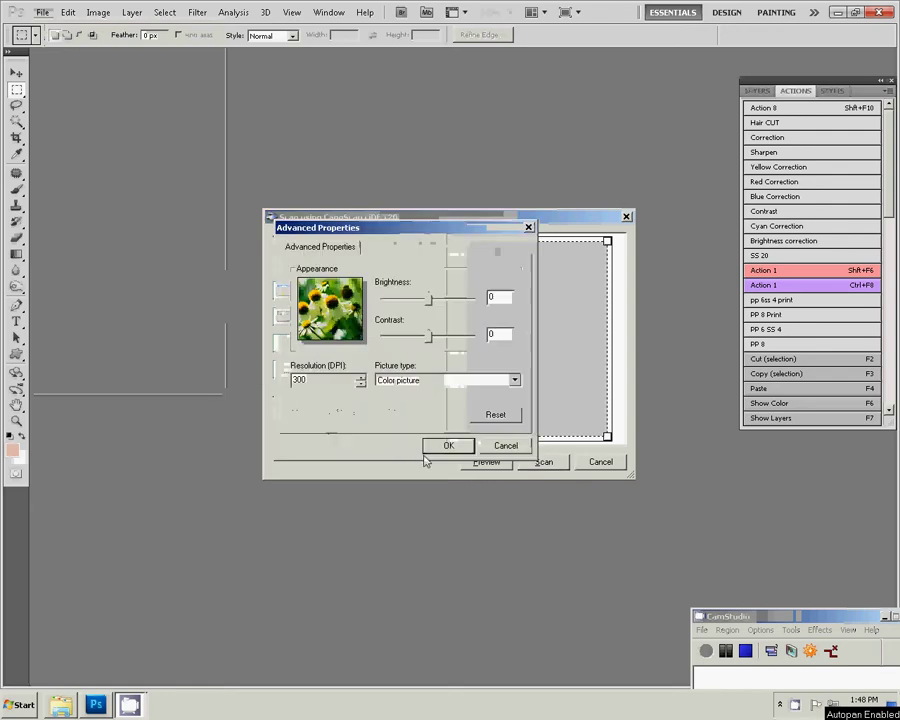
pyautogui.click(447, 446)
# Preview the scanner bed, frame just the passport photo, and scan it in as IMG.bmp.
pyautogui.click(486, 461)
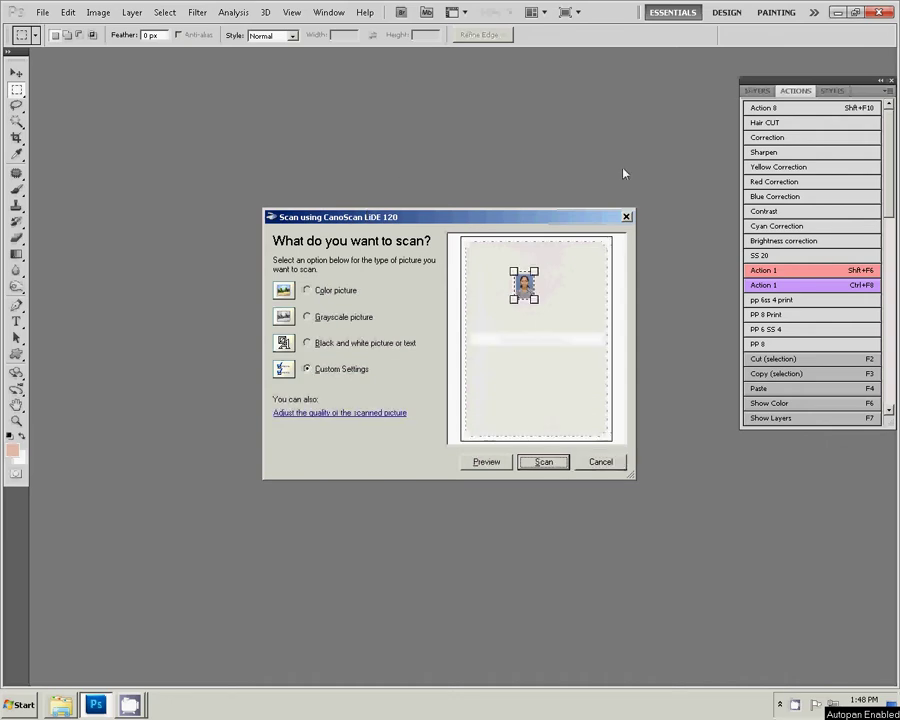
pyautogui.moveTo(526, 286); pyautogui.dragTo(544, 307)
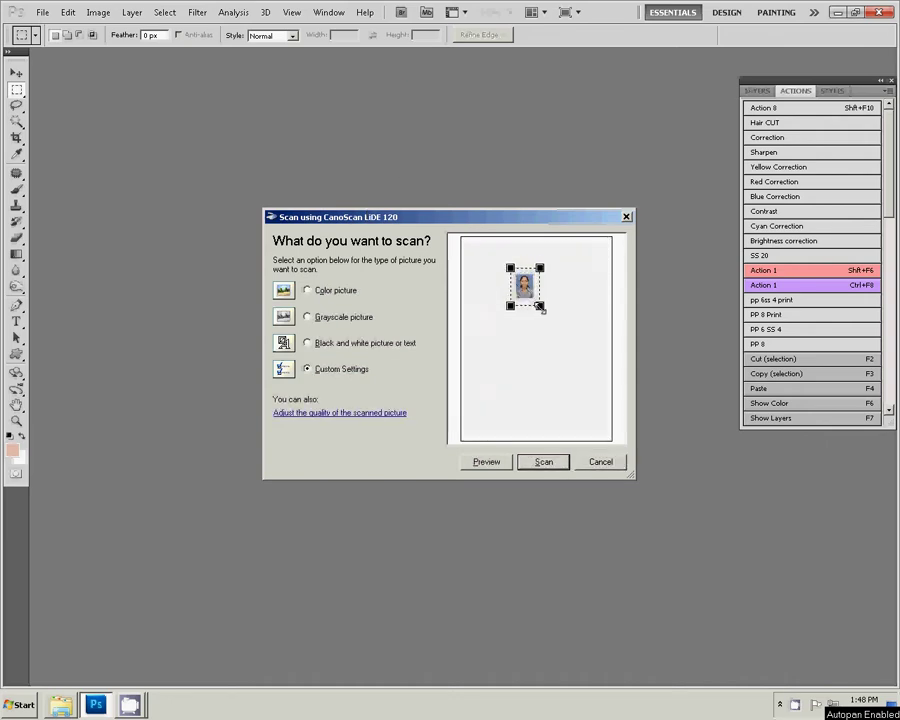
pyautogui.click(541, 462)
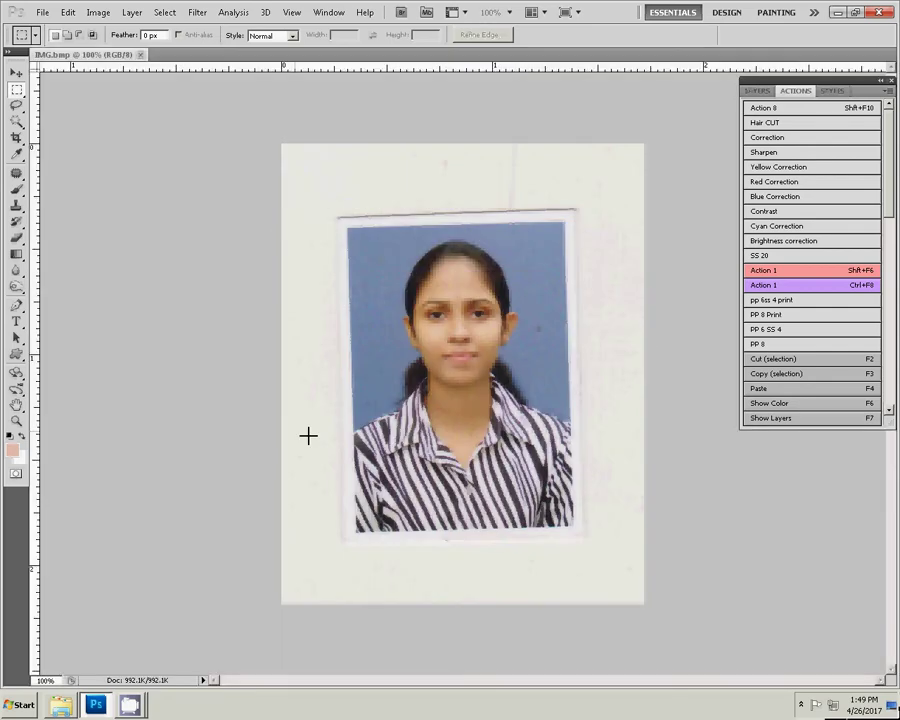
# Set the crop to 3.4 × 4.4 cm at 300 ppi, inspect the face, then fit the photo on screen.
pyautogui.press('c')
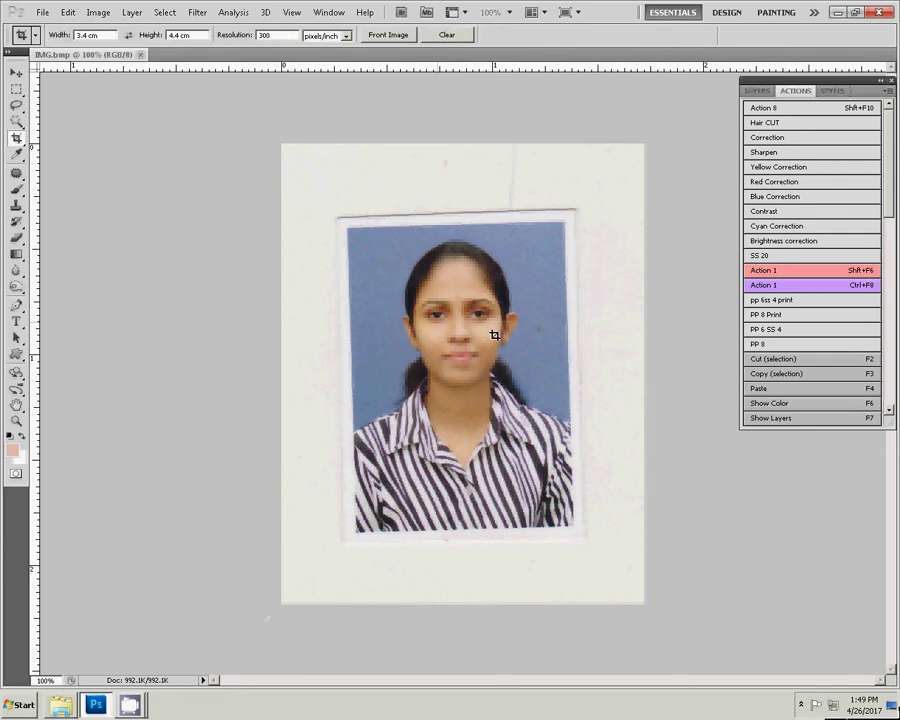
pyautogui.press('z')
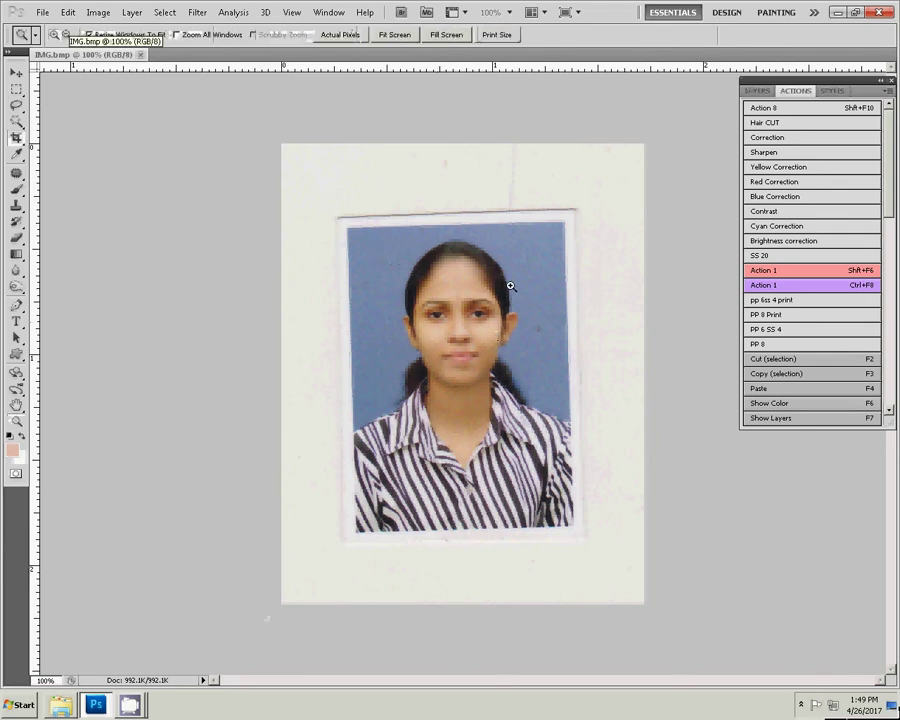
pyautogui.click(585, 377)
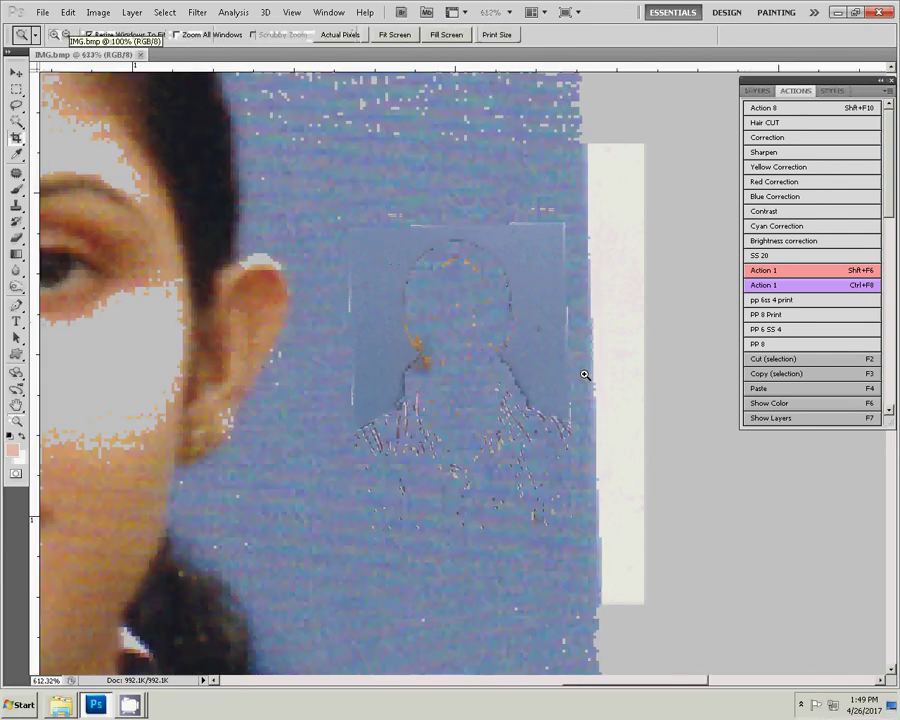
pyautogui.click(16, 172)
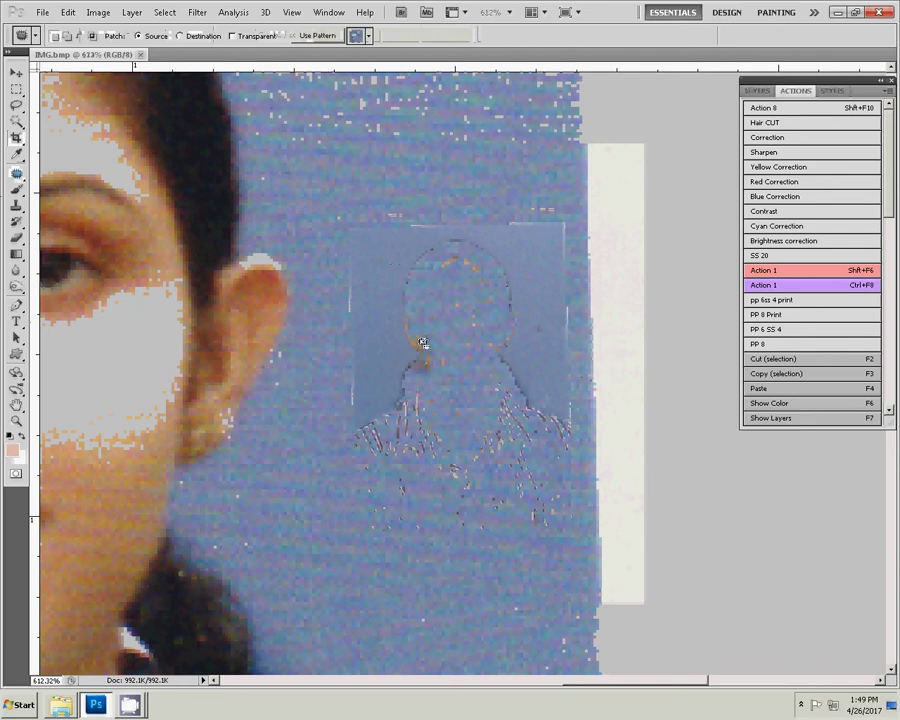
pyautogui.press('z')
pyautogui.rightClick(355, 375)
pyautogui.click(368, 378)
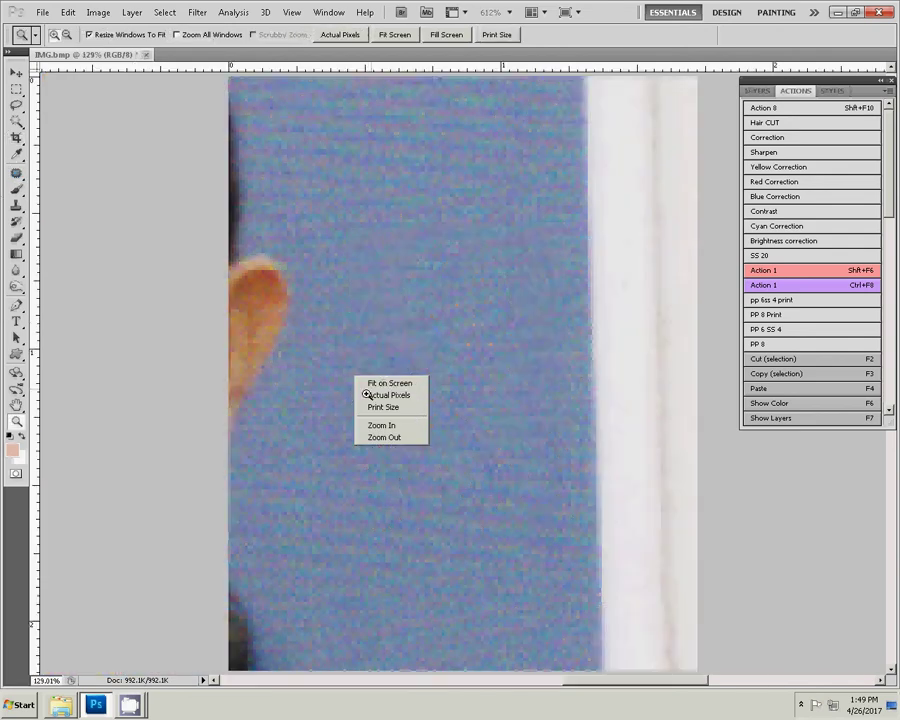
# Crop and straighten the scan to the passport photo at 3.4 × 4.4 cm, 300 ppi.
pyautogui.press('c')
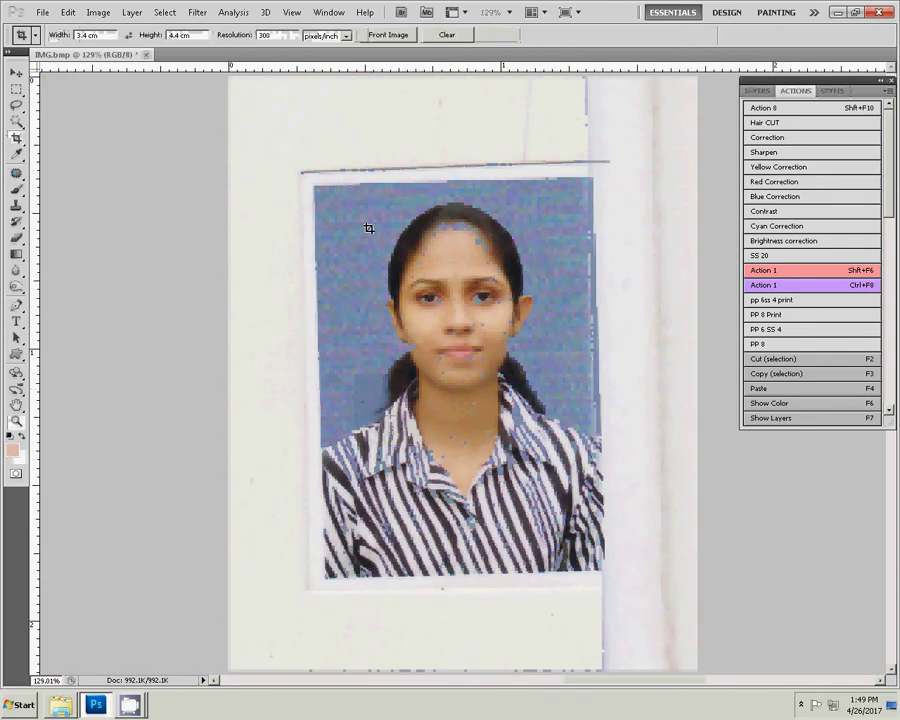
pyautogui.moveTo(318, 188); pyautogui.dragTo(599, 594)
pyautogui.moveTo(642, 183); pyautogui.dragTo(632, 174)
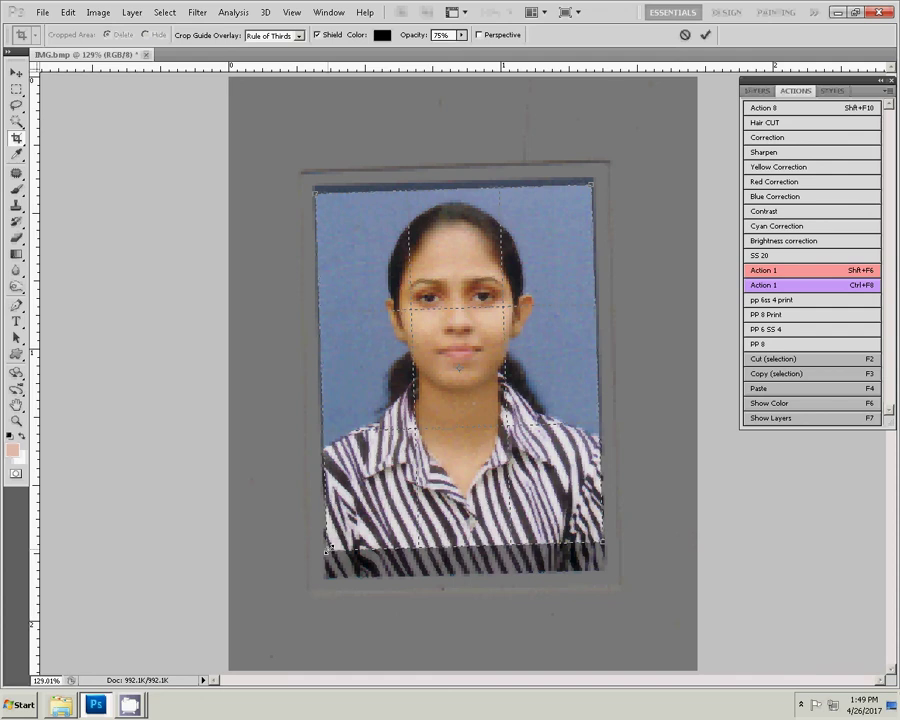
pyautogui.click(705, 37)
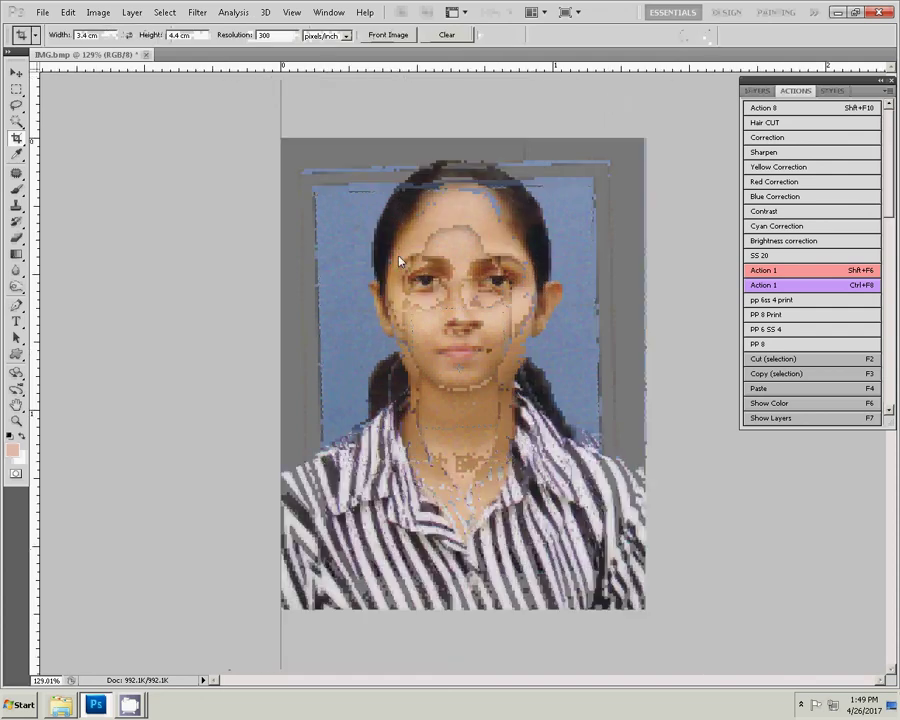
# Zoom in on the neck, patch an area near the mouth, then fit the cropped photo on screen.
pyautogui.press('z')
pyautogui.moveTo(384, 347); pyautogui.dragTo(554, 490)
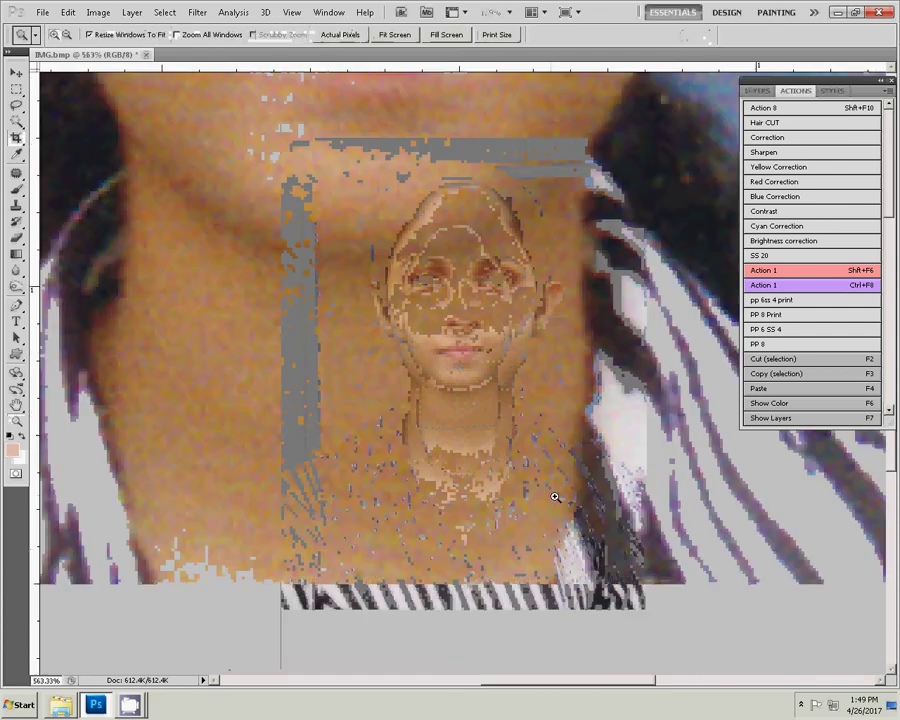
pyautogui.click(16, 174)
pyautogui.moveTo(430, 340); pyautogui.dragTo(474, 345)
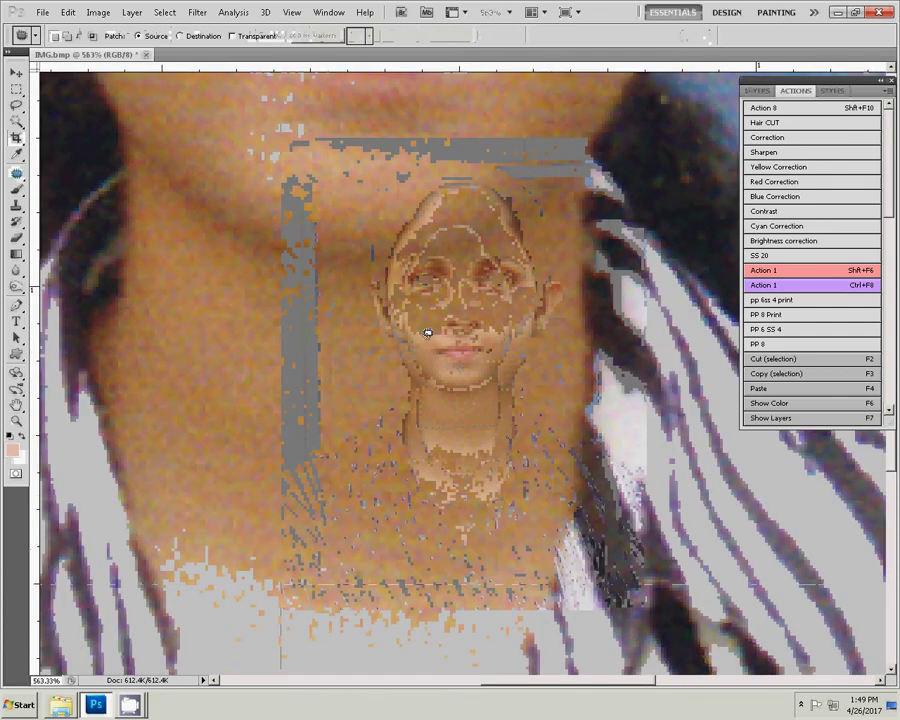
pyautogui.press('z')
pyautogui.rightClick(370, 330)
pyautogui.click(394, 338)
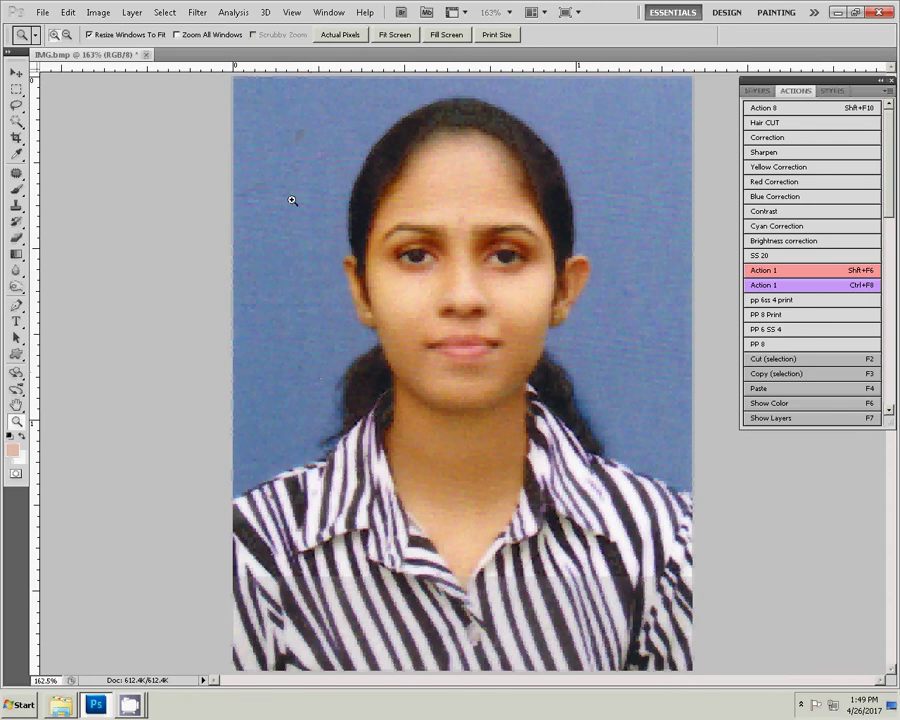
pyautogui.hotkey('ctrl', 'shift', 's')
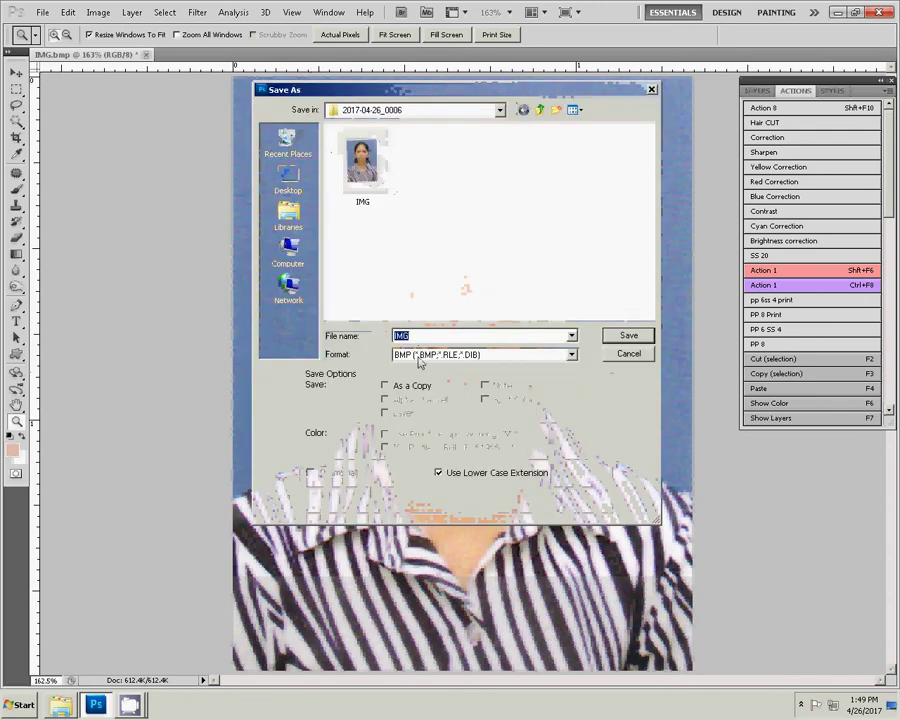
# Save the photo as a JPEG file named 012.
pyautogui.click(465, 354)
pyautogui.click(455, 449)
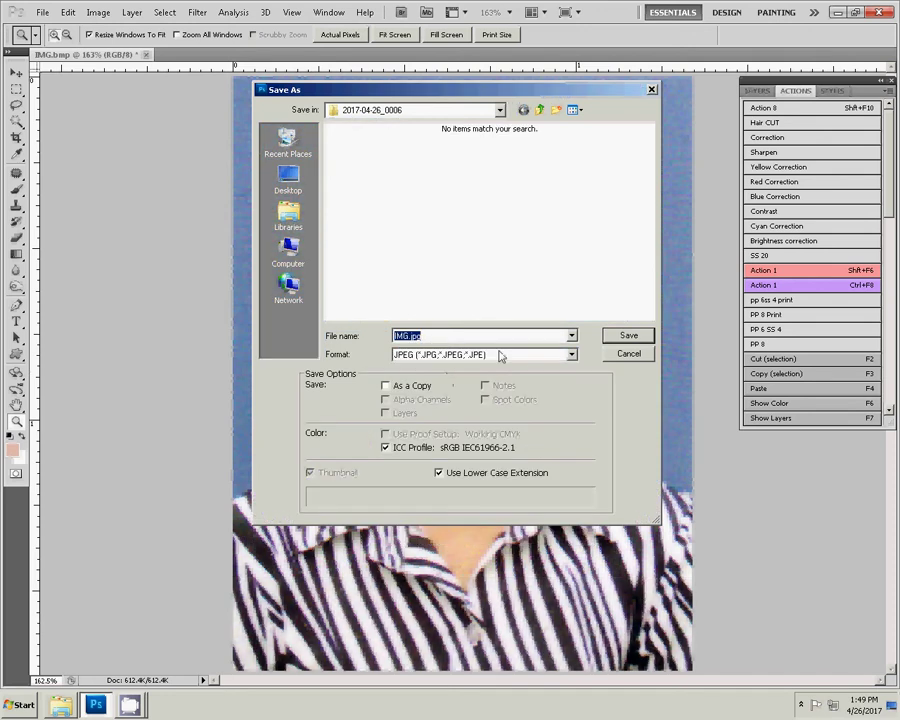
pyautogui.write('012')
pyautogui.press('Return')
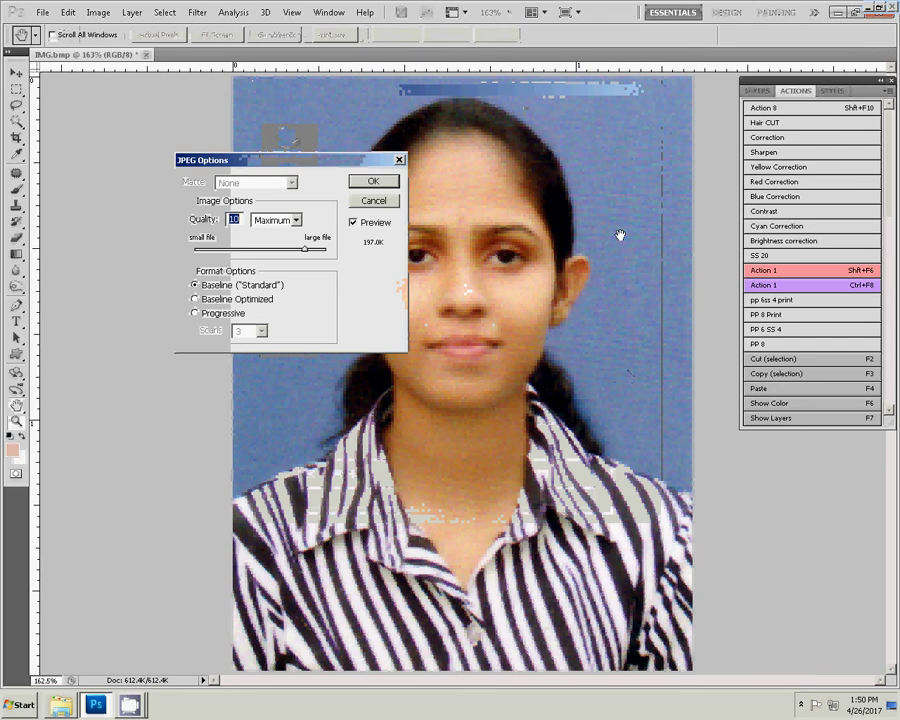
# Lower the JPEG quality from Maximum to Medium (5) and confirm the save.
pyautogui.click(276, 220)
pyautogui.click(272, 252)
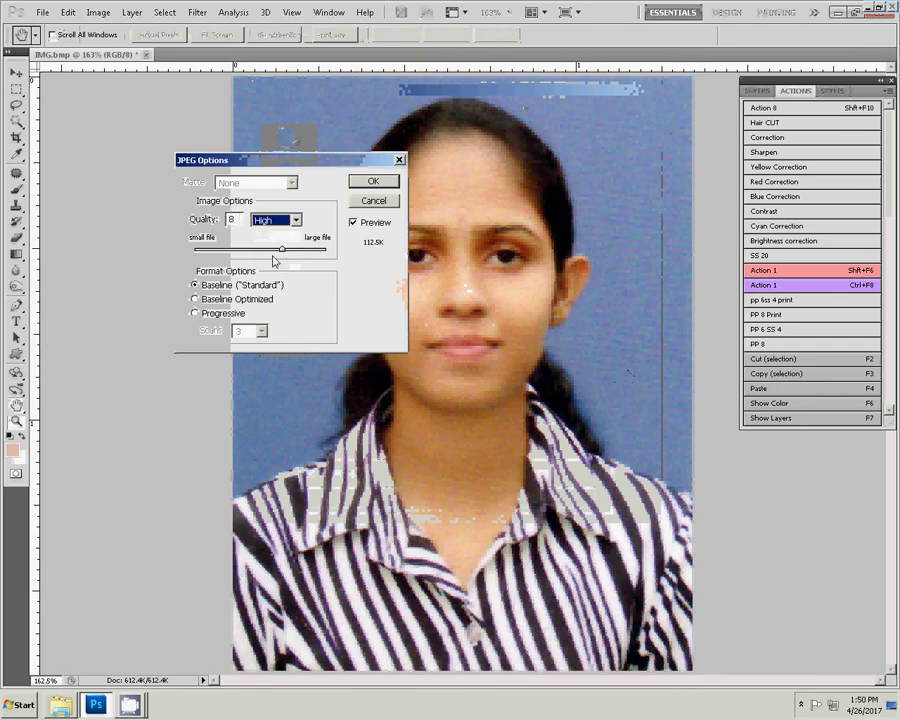
pyautogui.click(278, 220)
pyautogui.click(268, 243)
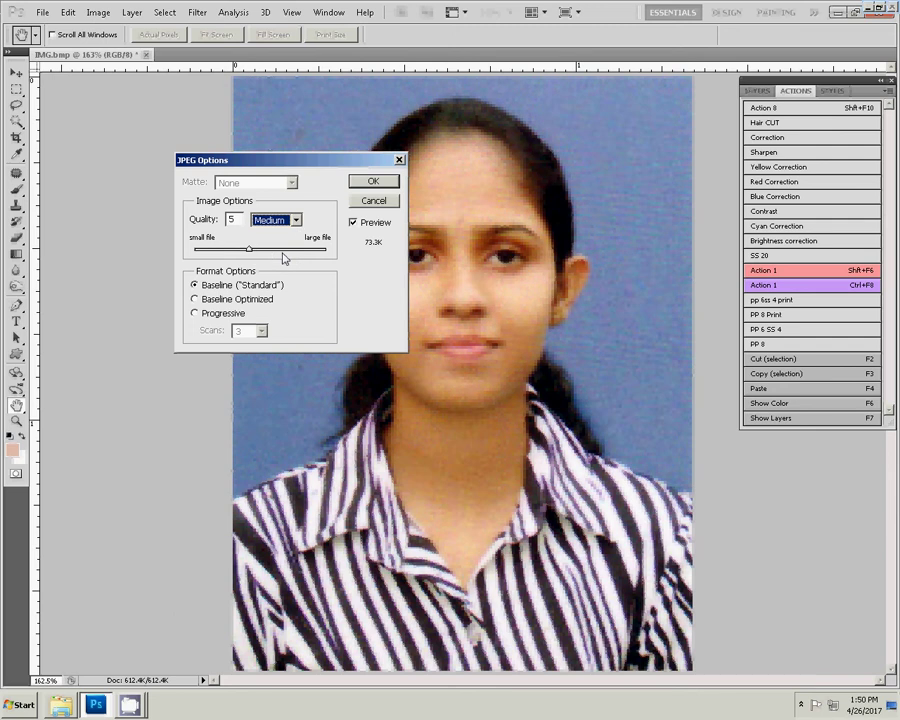
pyautogui.click(373, 181)
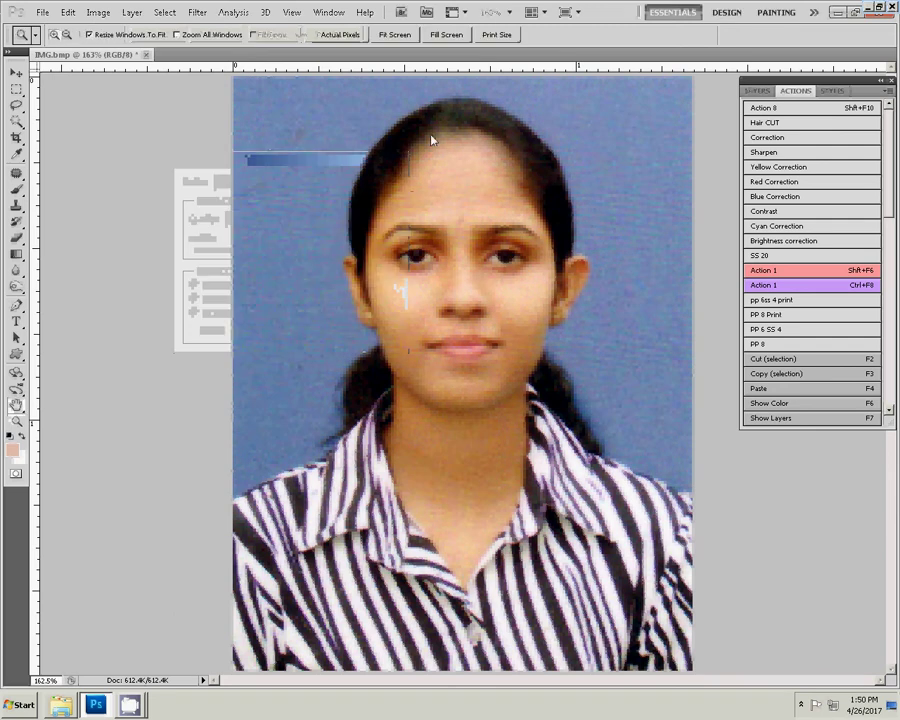
# Open the Pictures library in Windows Explorer and move its window to the left.
pyautogui.click(18, 706)
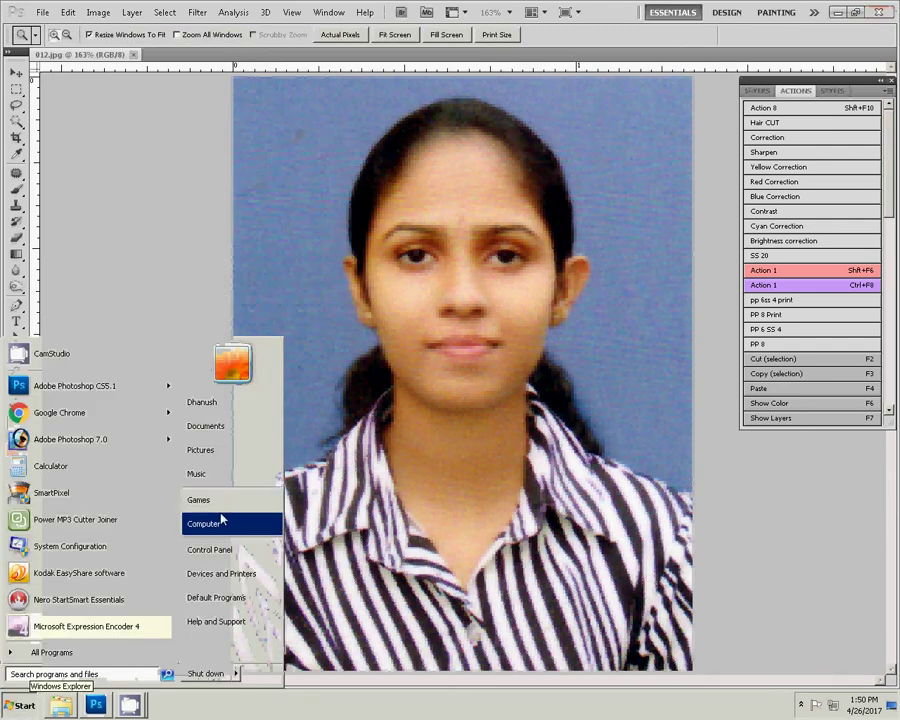
pyautogui.click(203, 452)
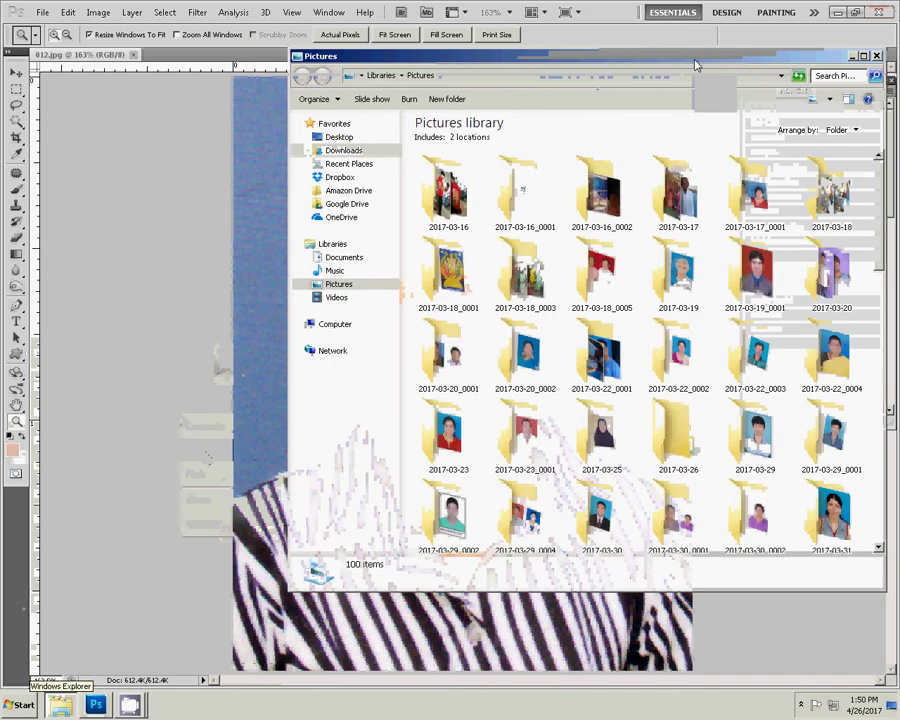
pyautogui.moveTo(698, 65); pyautogui.dragTo(414, 68)
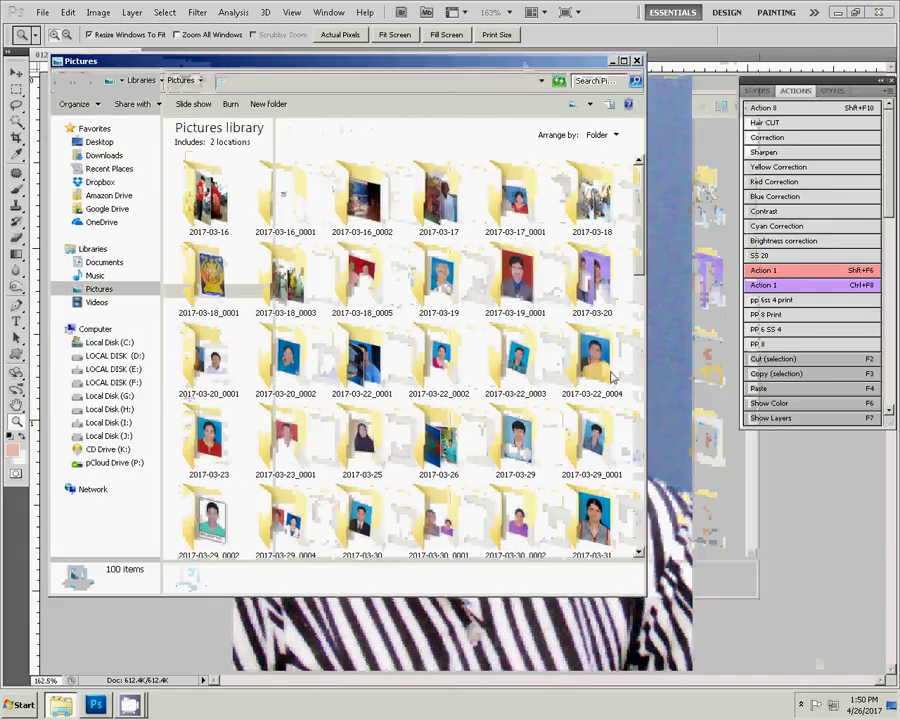
# Open the 2017-04-26_0006 folder and drag the 012 JPEG into Photoshop.
pyautogui.scroll(-3, 400, 350)
pyautogui.scroll(-6, 400, 350)
pyautogui.scroll(-5, 648, 497)
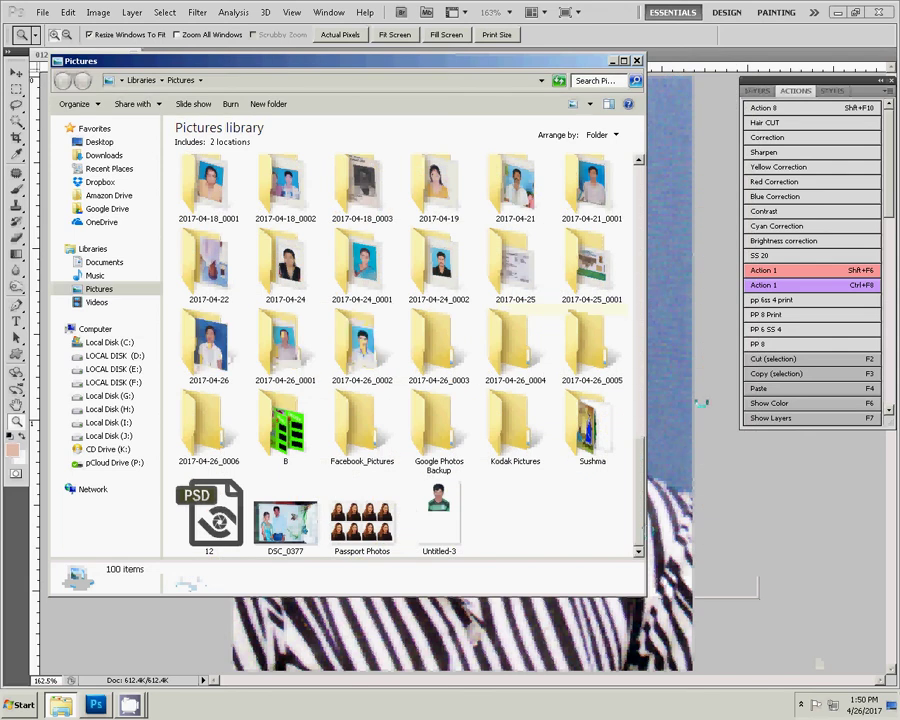
pyautogui.click(205, 458)
pyautogui.doubleClick(205, 458)
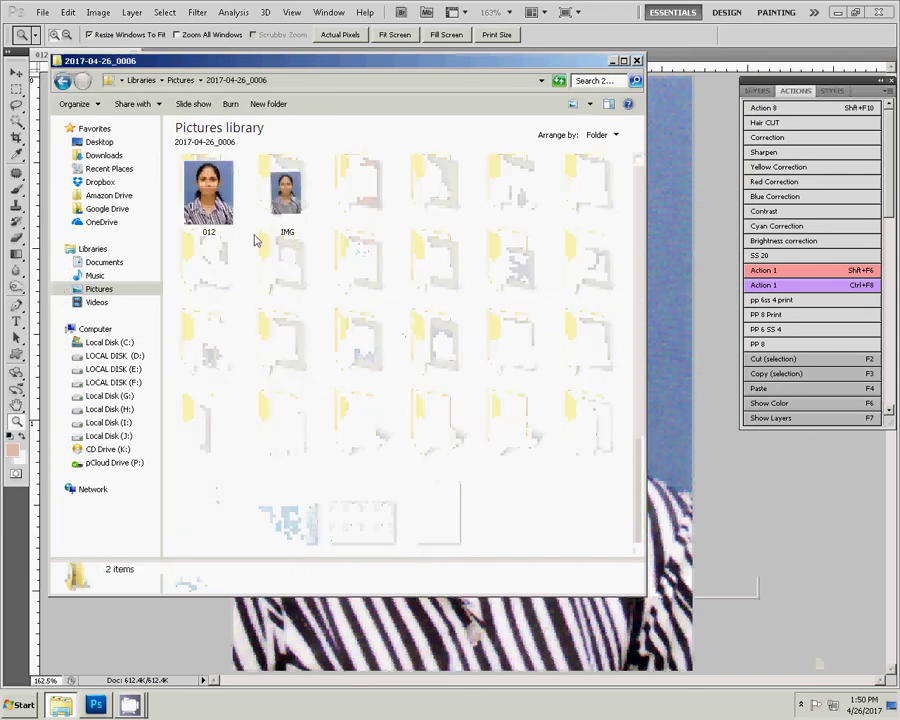
pyautogui.moveTo(208, 193)
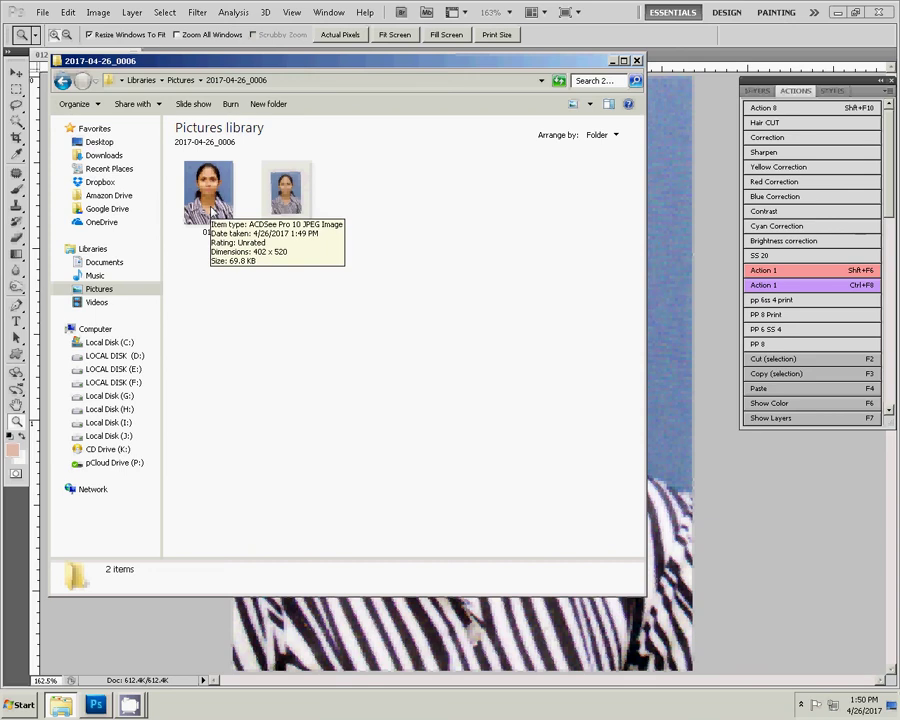
pyautogui.moveTo(212, 212); pyautogui.dragTo(753, 547)
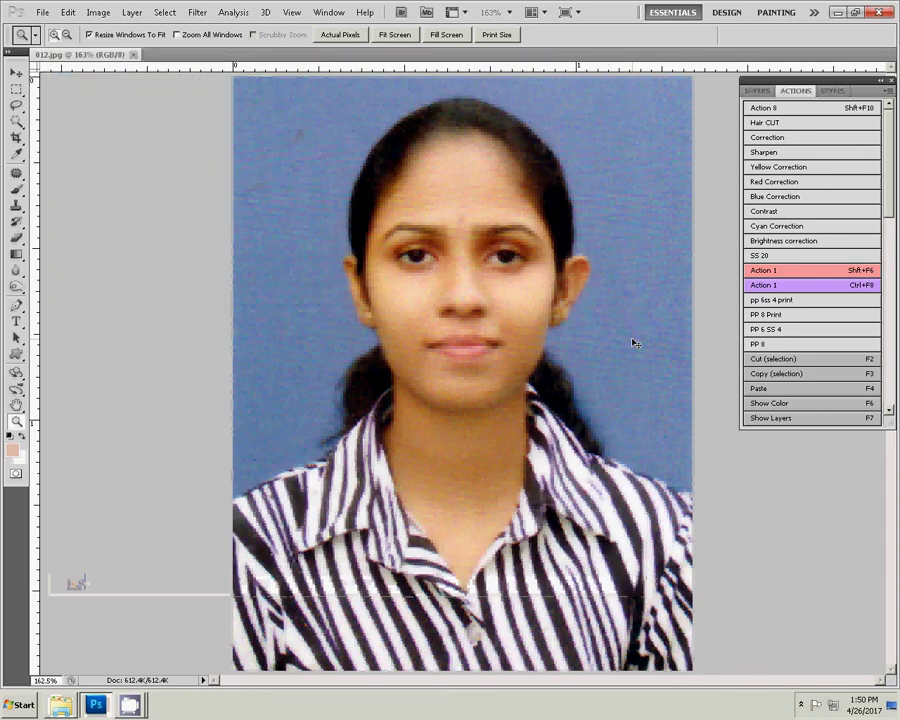
# Save a copy of the photo as JPEG 01 with quality lowered to Low.
pyautogui.hotkey('ctrl', 'shift', 's')
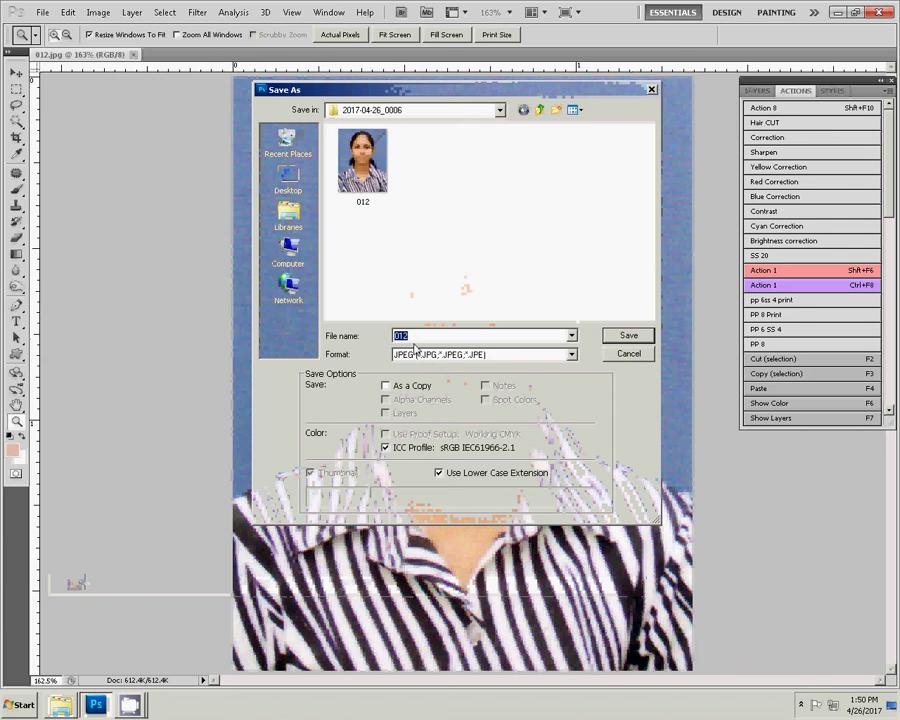
pyautogui.write('0')
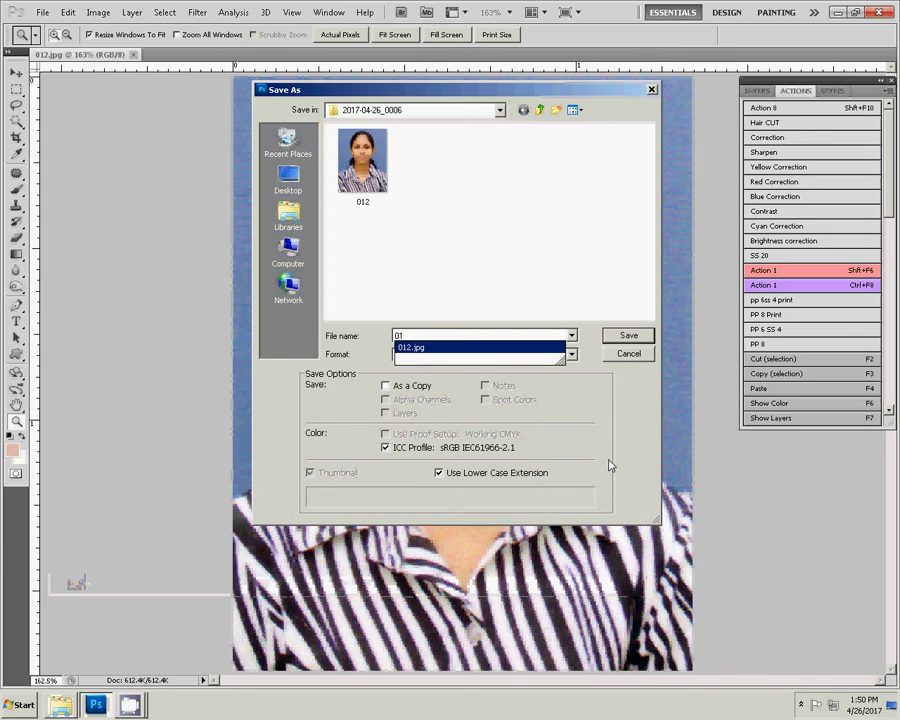
pyautogui.write('1')
pyautogui.click(638, 339)
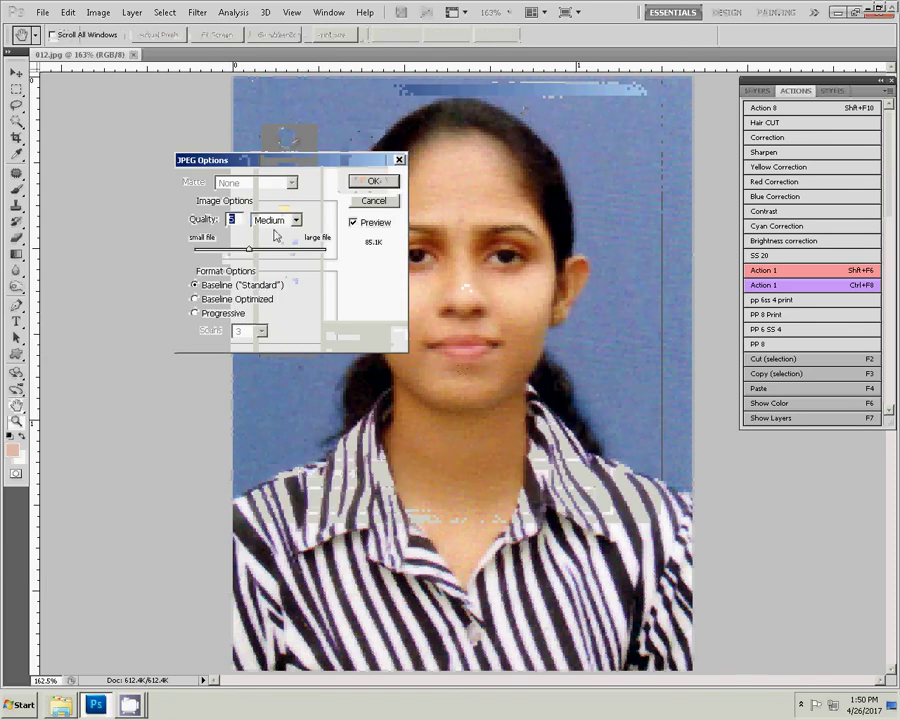
pyautogui.moveTo(272, 249); pyautogui.dragTo(209, 259)
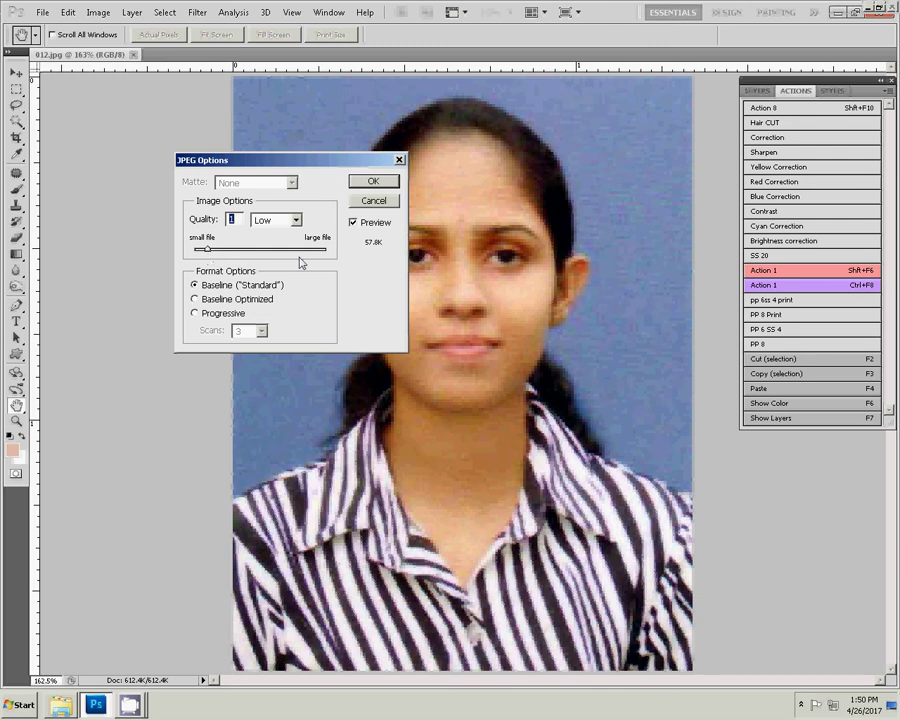
pyautogui.click(375, 181)
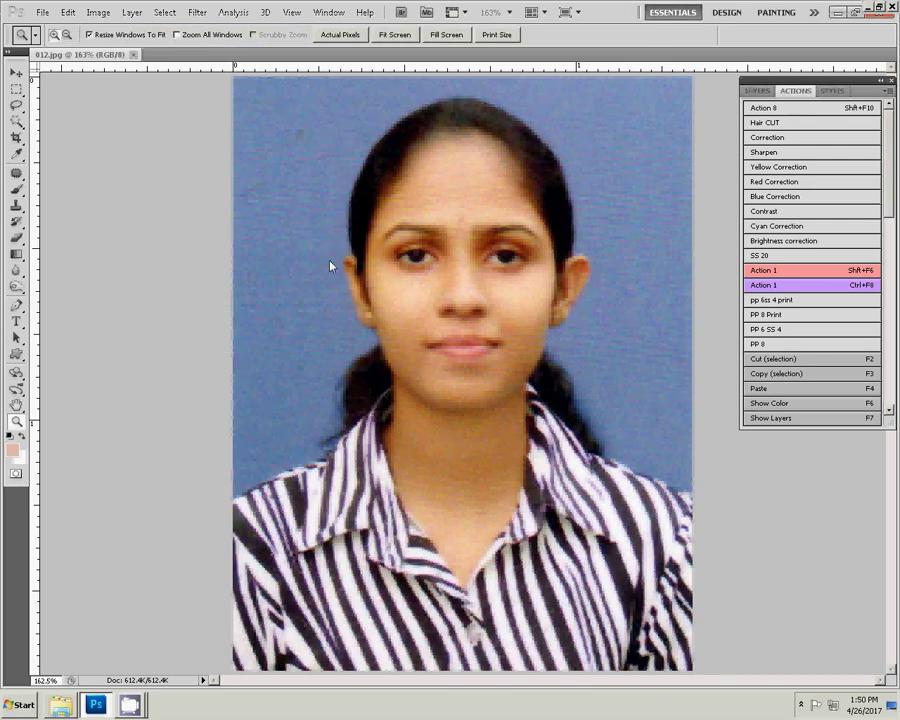
# In Explorer, check that 01 (42.9 KB) sits beside 012 and is smaller.
pyautogui.hotkey('alt', 'Tab')
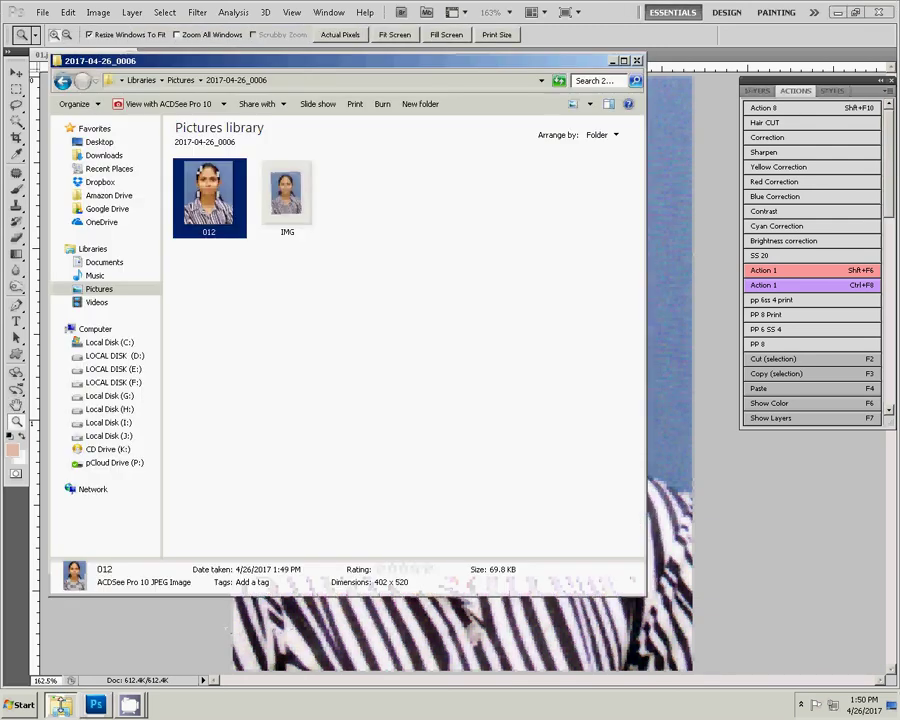
pyautogui.click(350, 347)
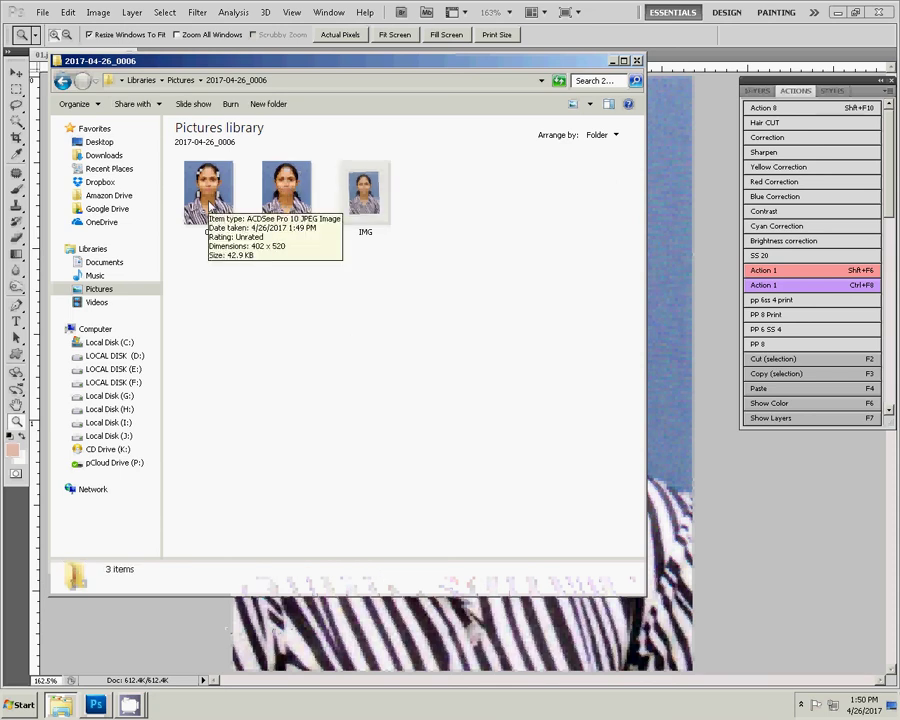
pyautogui.click(208, 202)
pyautogui.click(368, 322)
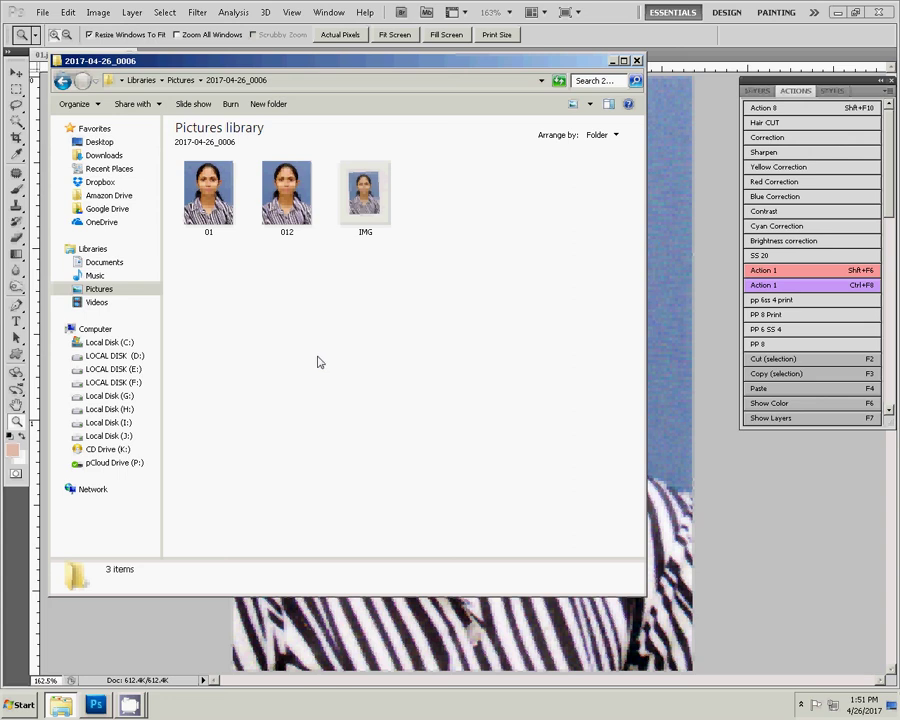
# Close the Explorer window and close 01.jpg in Photoshop.
pyautogui.click(636, 60)
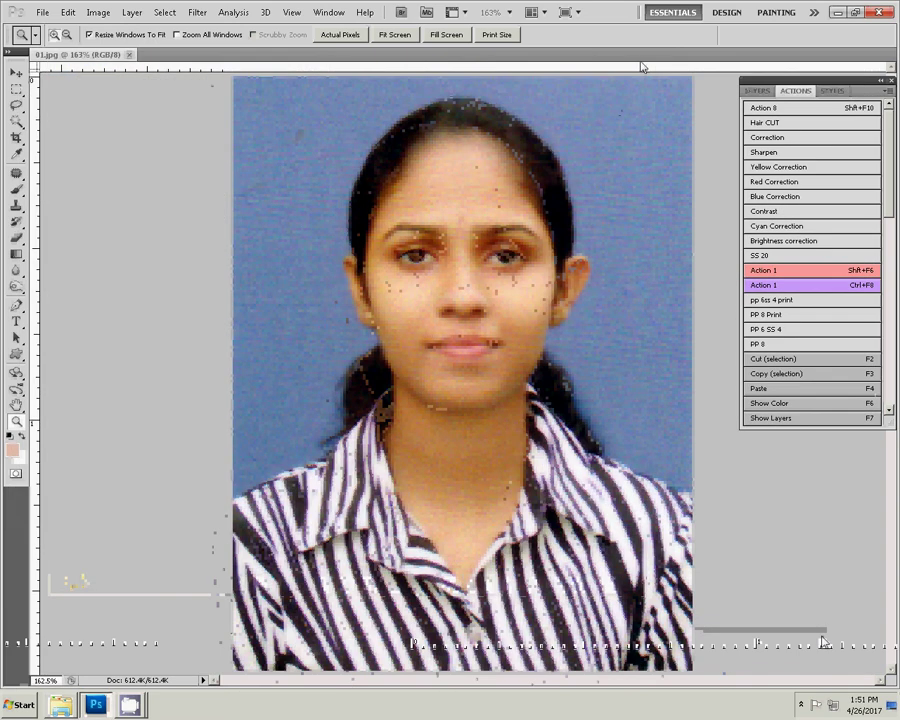
pyautogui.hotkey('ctrl', 'w')
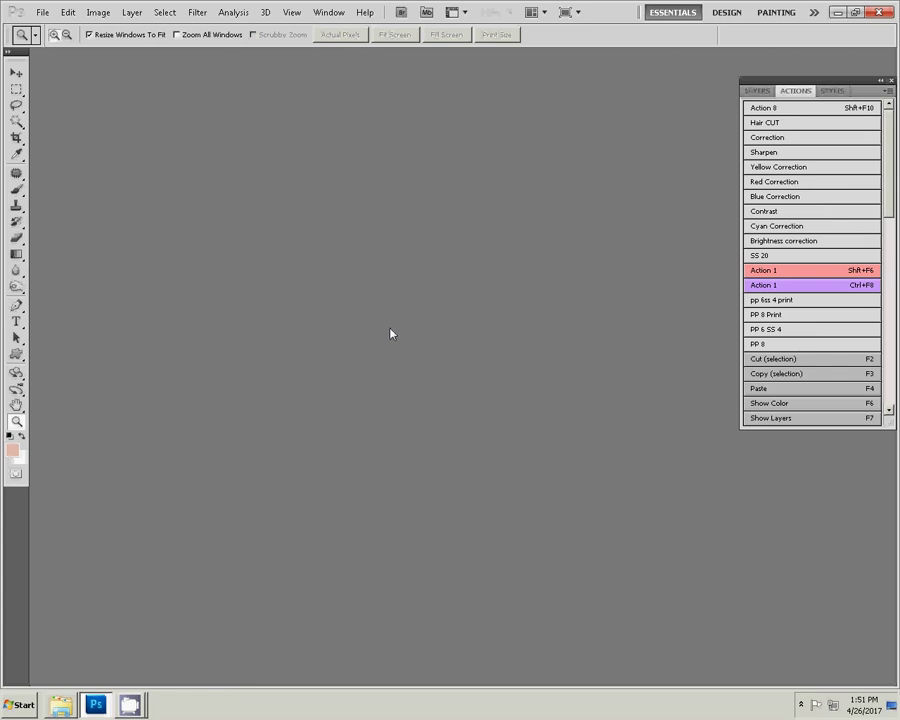
pyautogui.click(130, 704)
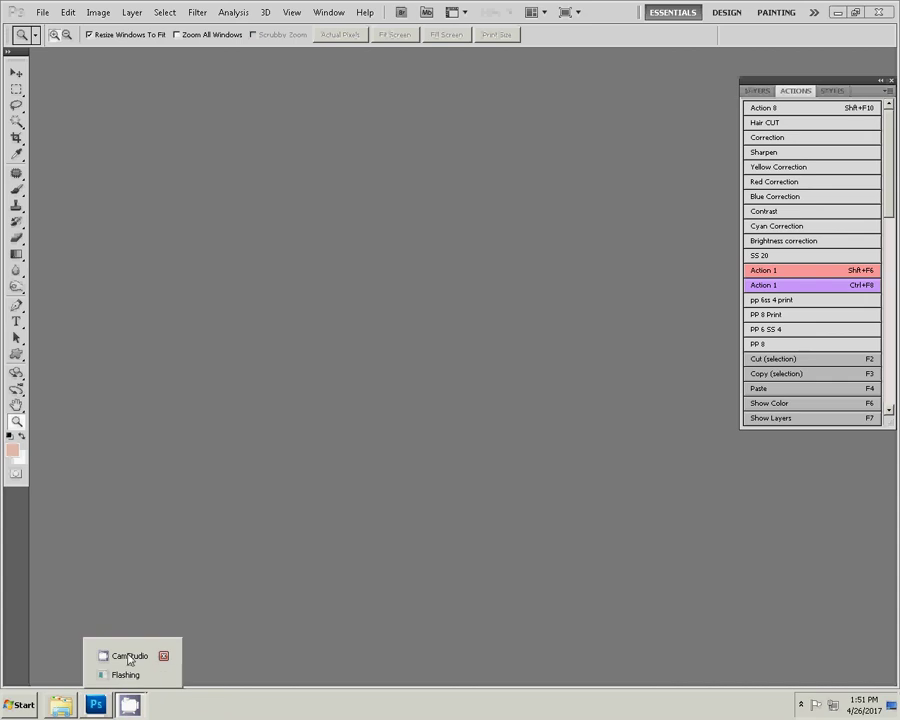